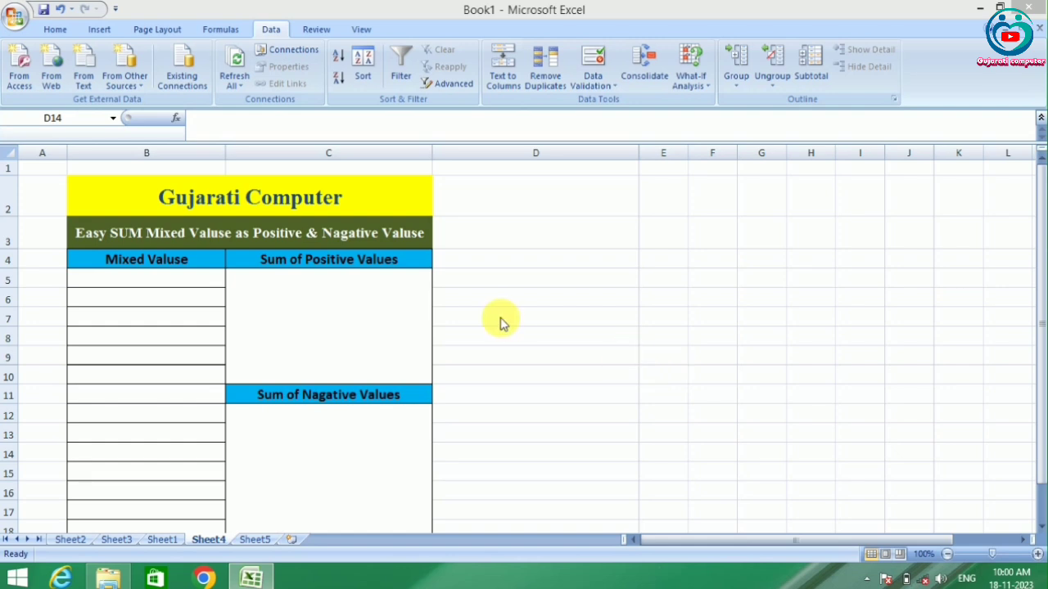
Step: Enter 4578, 4547878, -9895656 and 45852 in cells B5 to B8 of the Mixed Valuse column
left_click(175, 281)
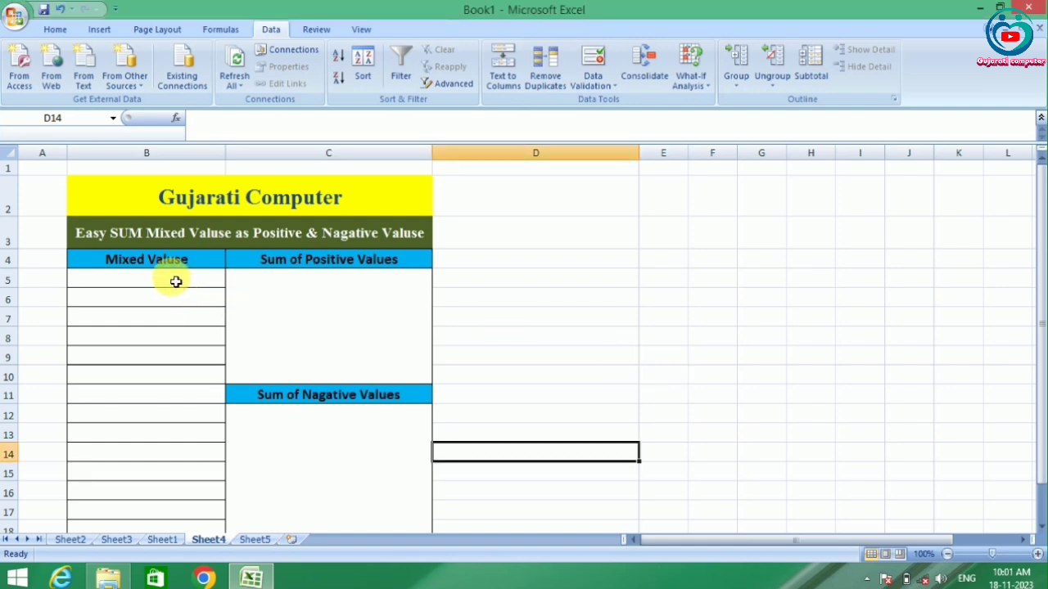
left_click(175, 282)
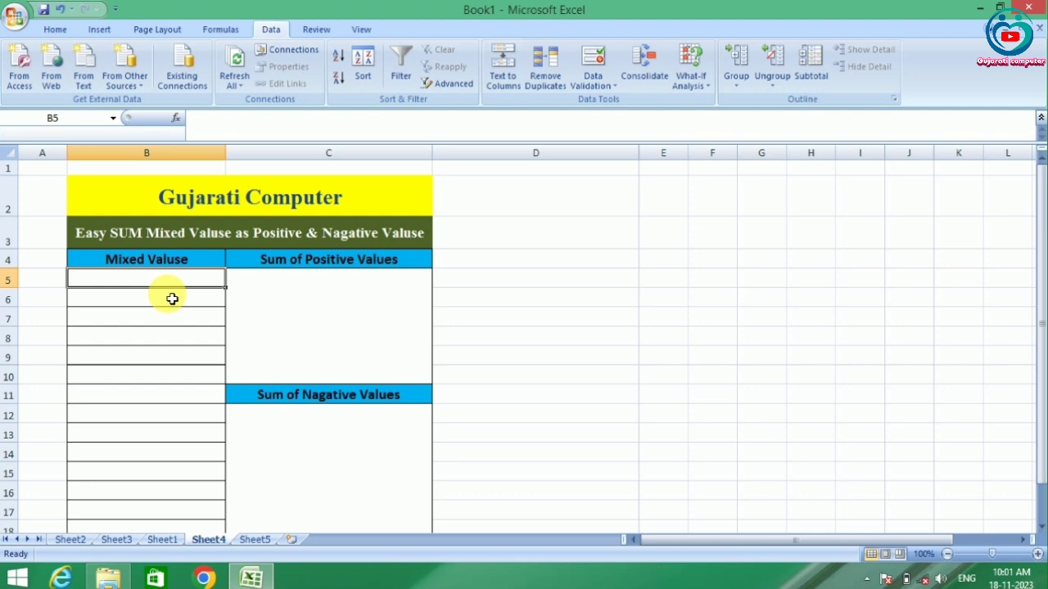
type("4578")
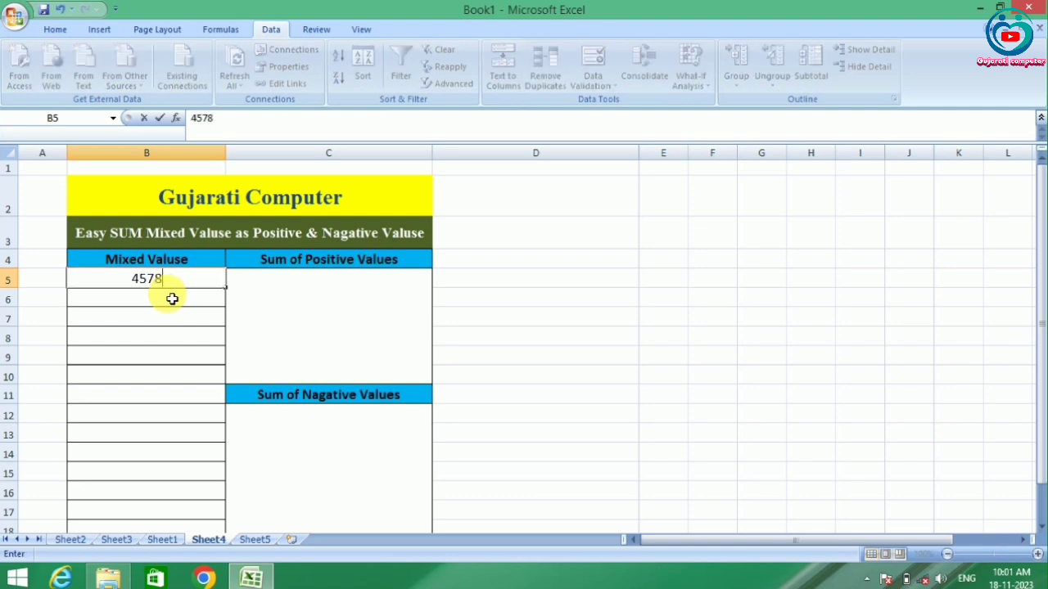
key("Return")
type("4547878")
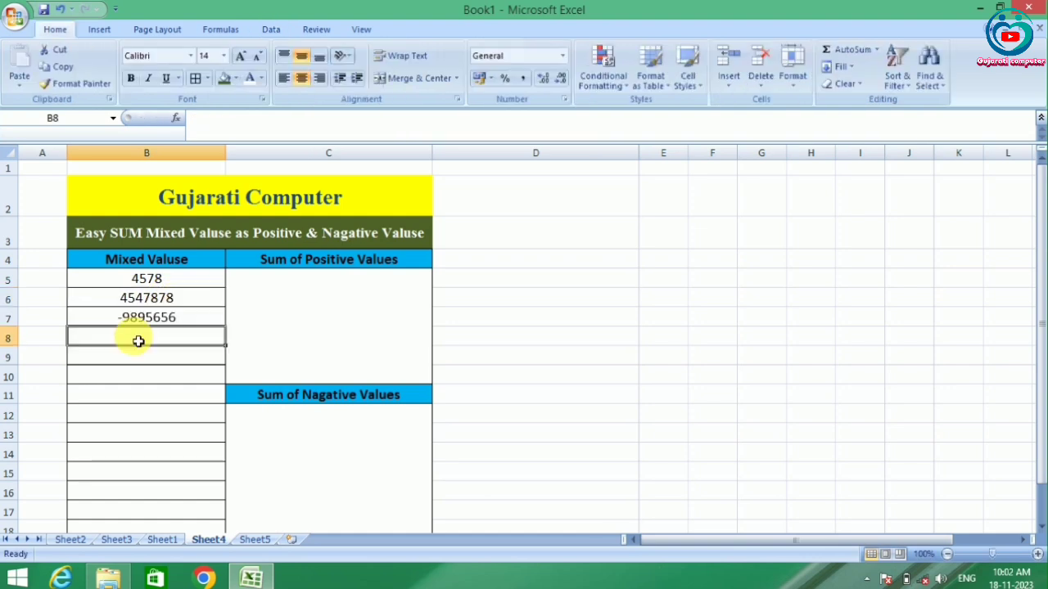
type("4585")
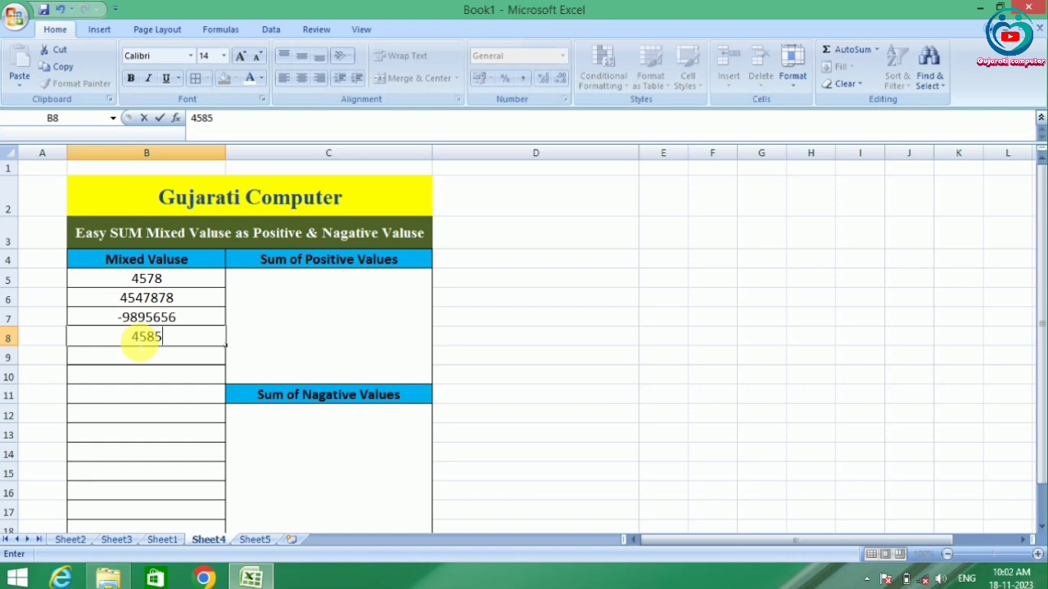
type("2")
key("Return")
Step: Fill cells B9 to B12 of the Mixed Valuse column with -586585, 55545, 33568878 and -5554545
type("-")
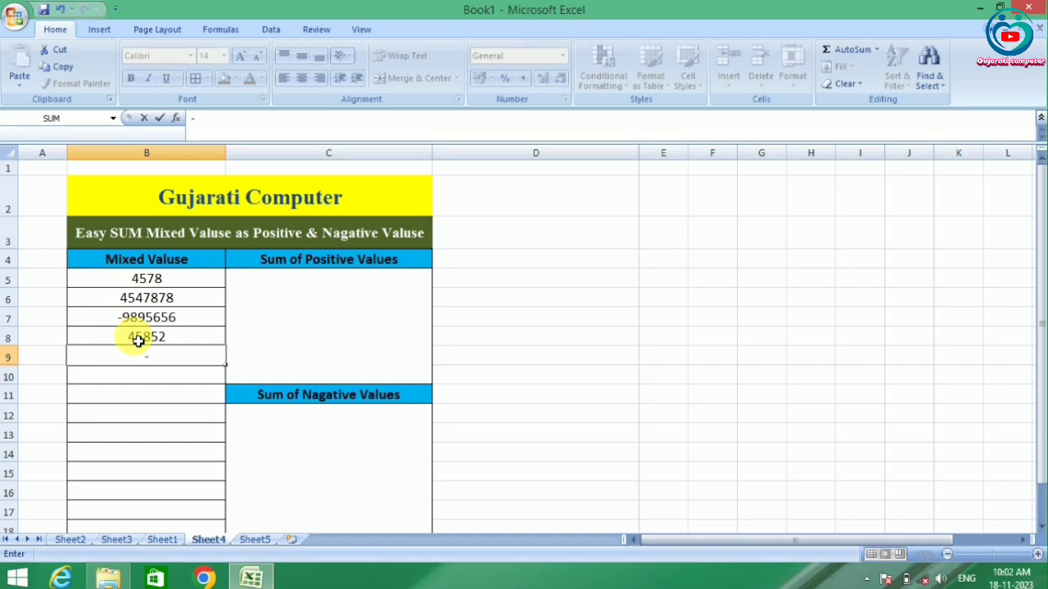
type("586585")
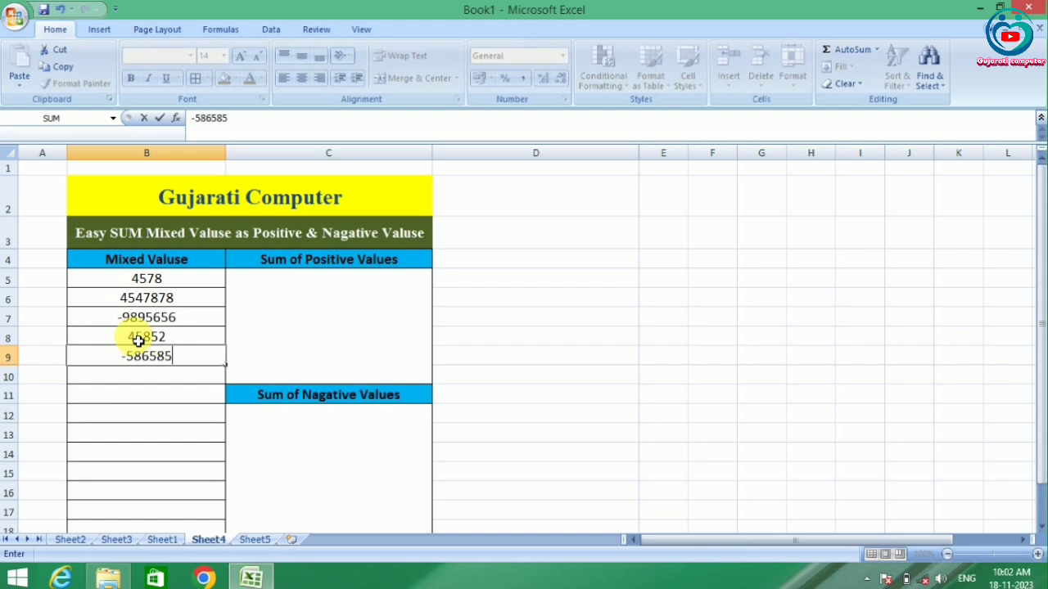
key("Return")
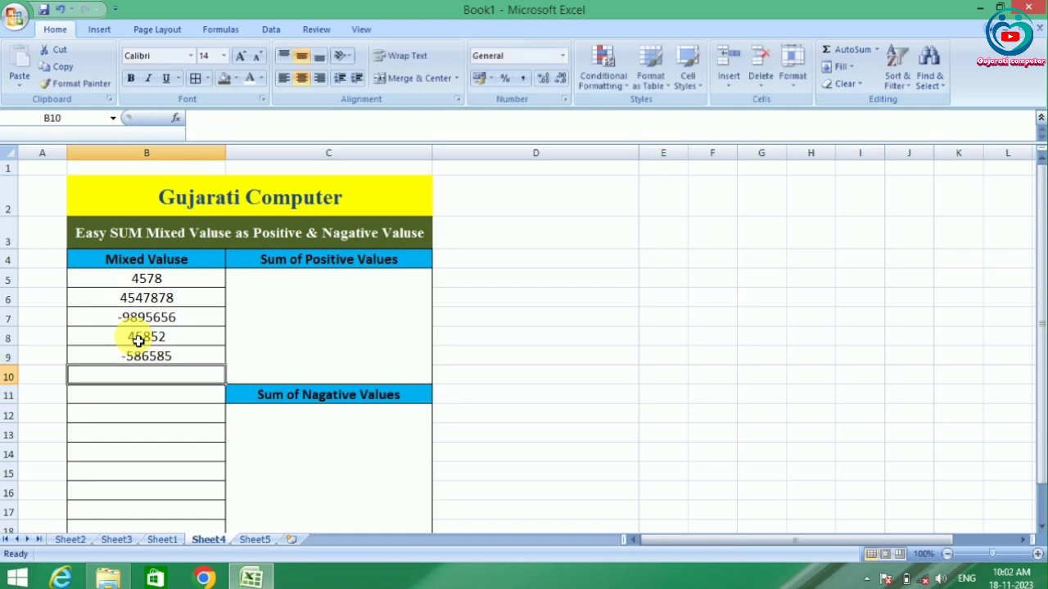
type("55545")
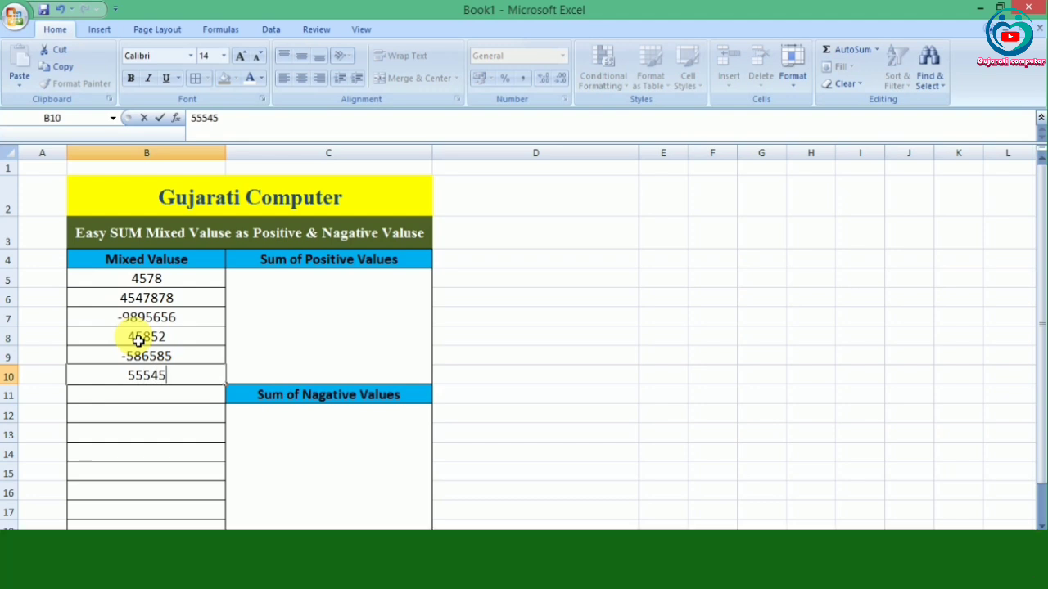
key("Return")
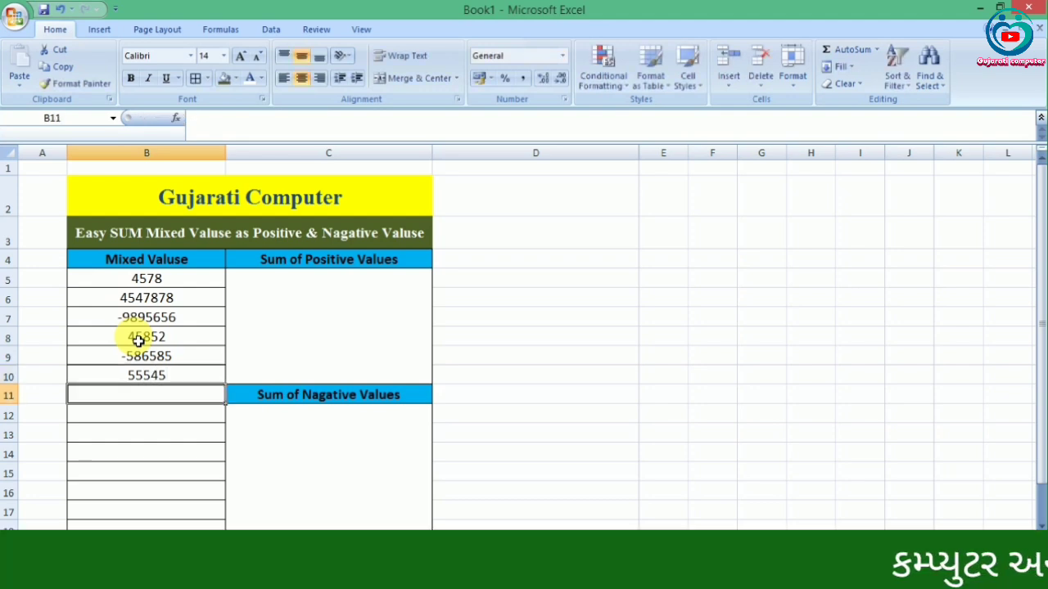
type("33568878")
key("Return")
type("-5554545")
key("Return")
Step: Enter 45686565, 32565656, -65654545 and 8878787 in cells B13 to B16 of the Mixed Valuse column
type("45686565")
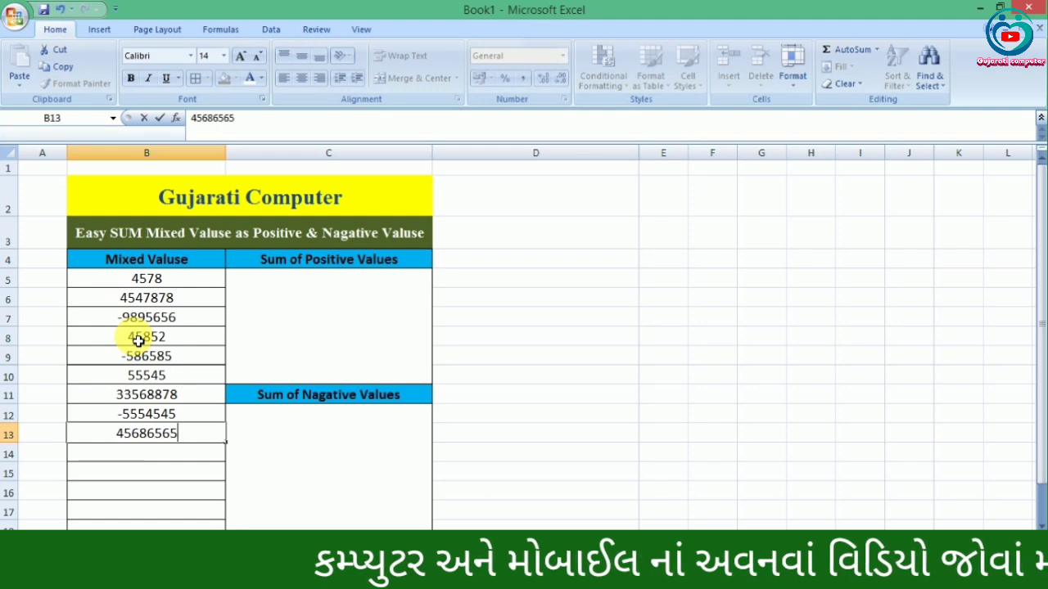
key("Return")
type("32565656")
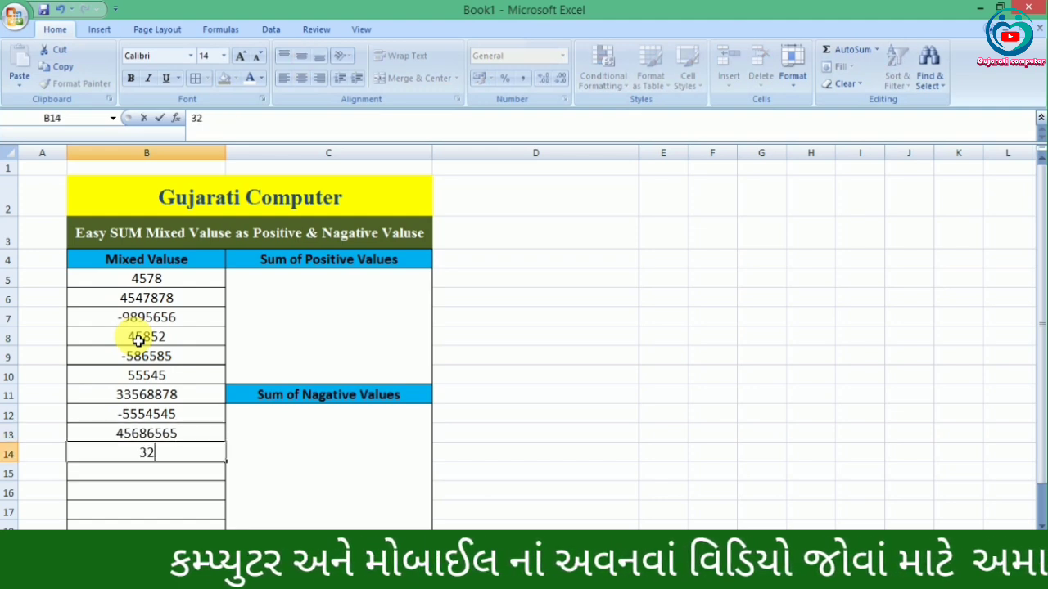
key("Return")
type("-65654545")
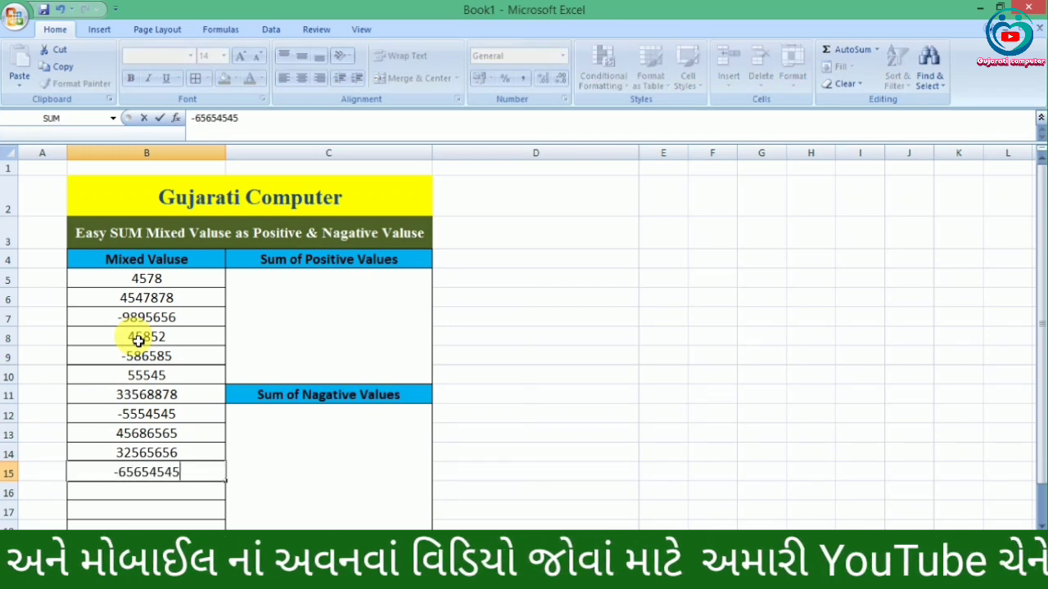
key("Return")
type("8878787")
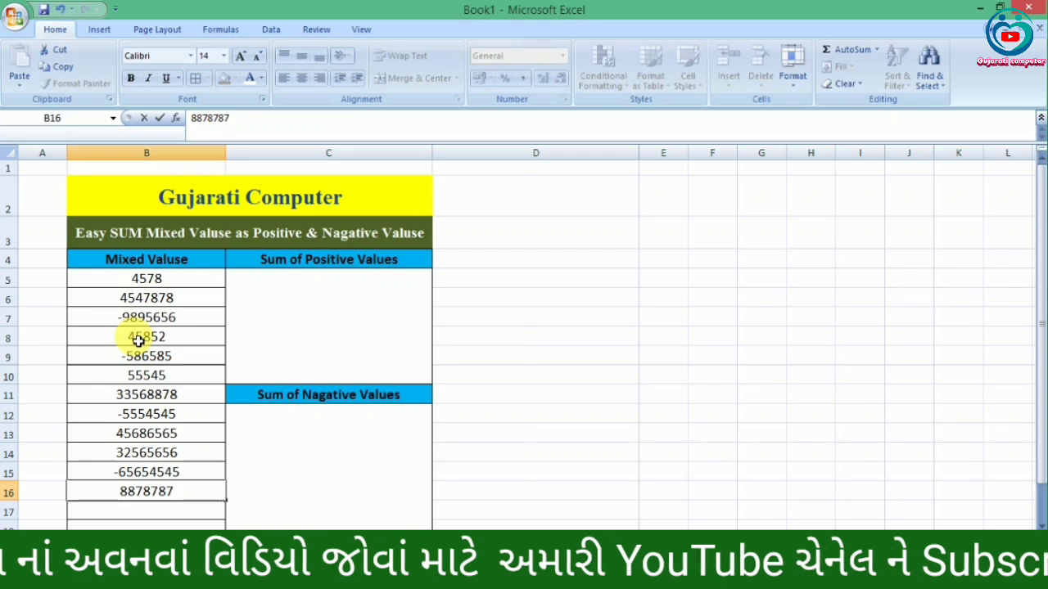
key("Return")
Step: Complete the Mixed Valuse column with 12121212, 25452 and -6598545 in cells B17 to B19
type("12121212")
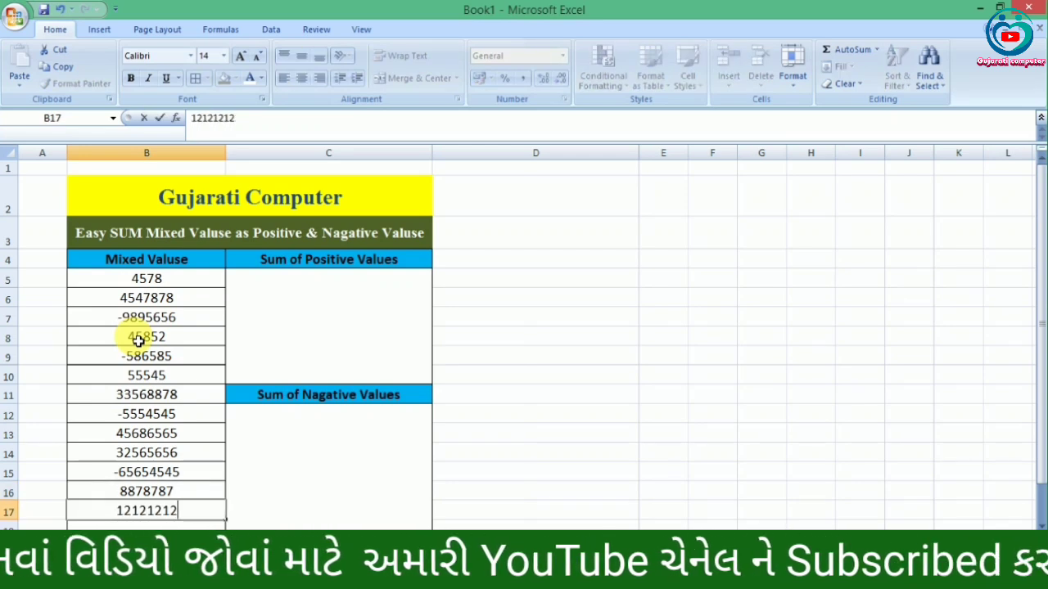
key("Return")
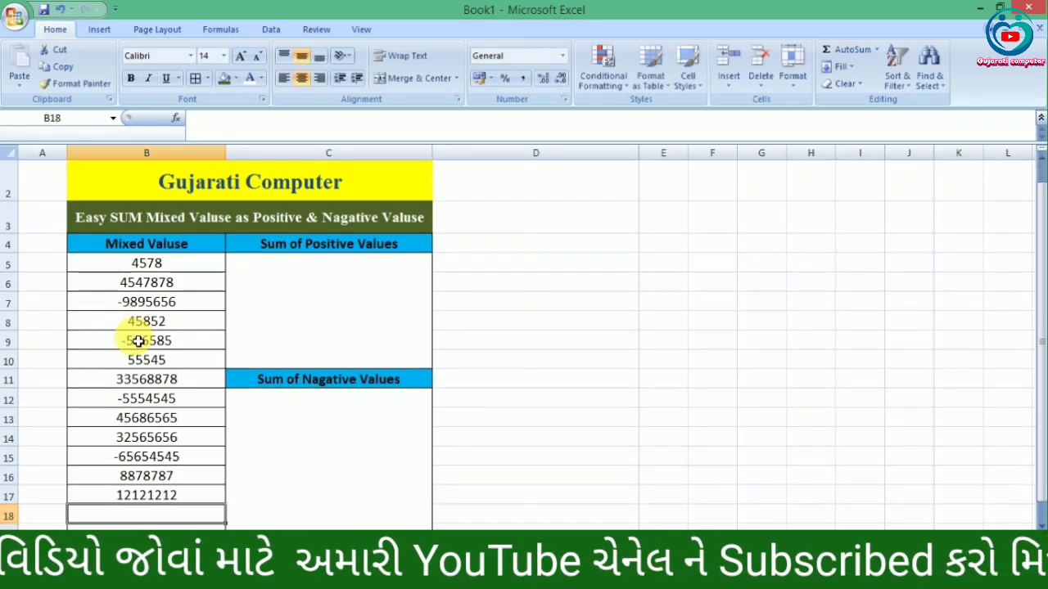
type("25452")
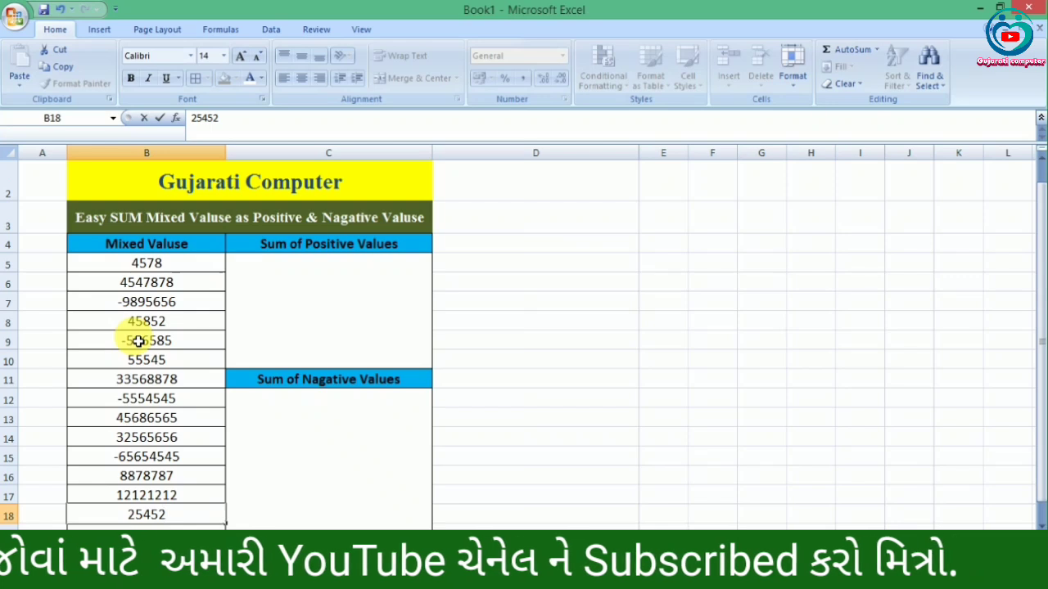
key("Return")
type("-65")
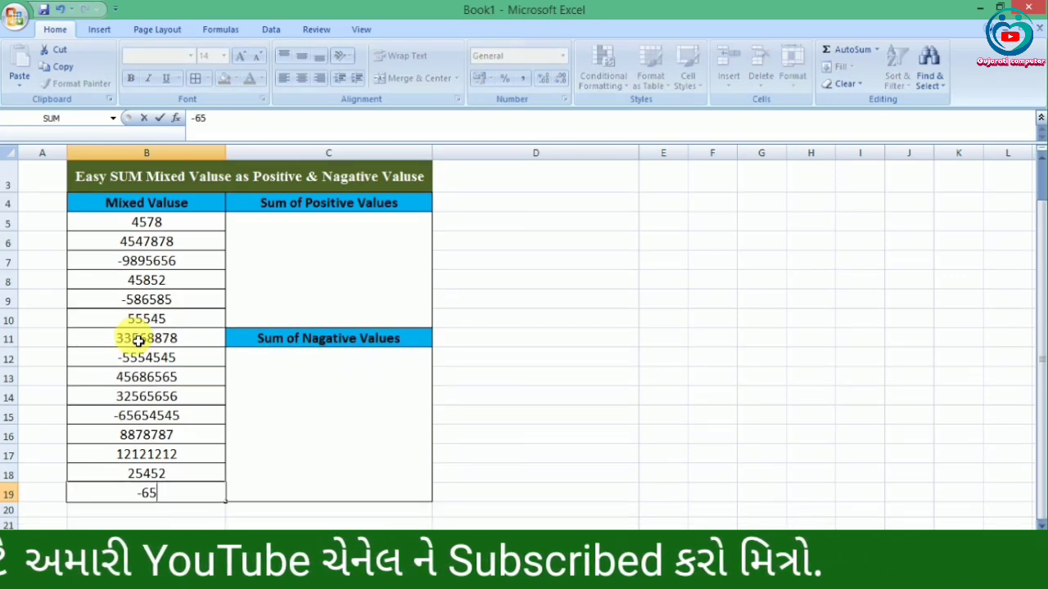
type("98545")
key("Tab")
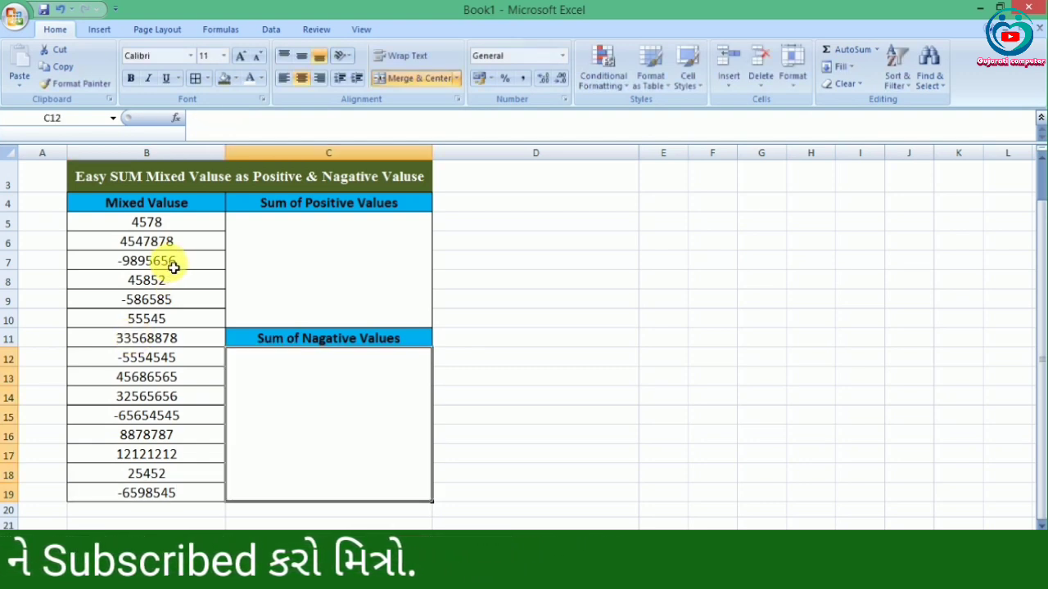
Step: Enter the formula =SUMIF(B5:B19, ">"&0) in the merged cell C5 under Sum of Positive Values, and reselect that cell
left_click(330, 295)
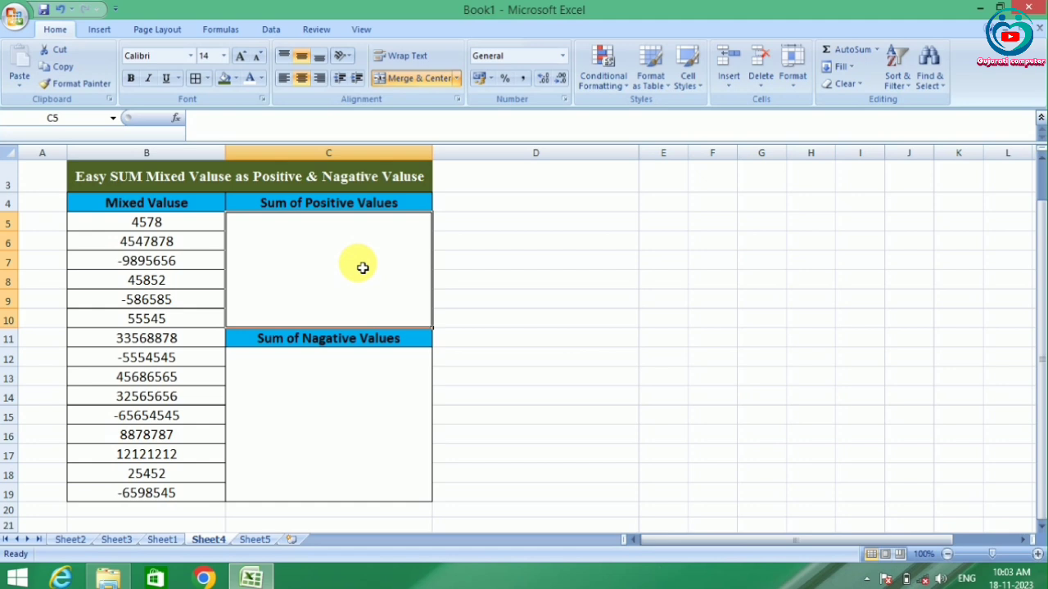
type("=")
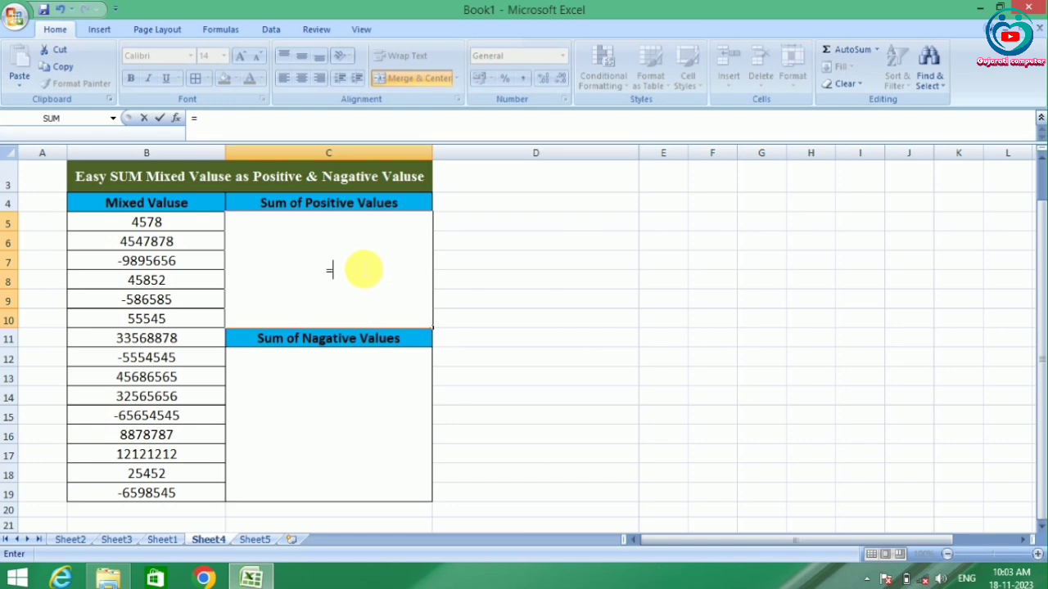
type("sum")
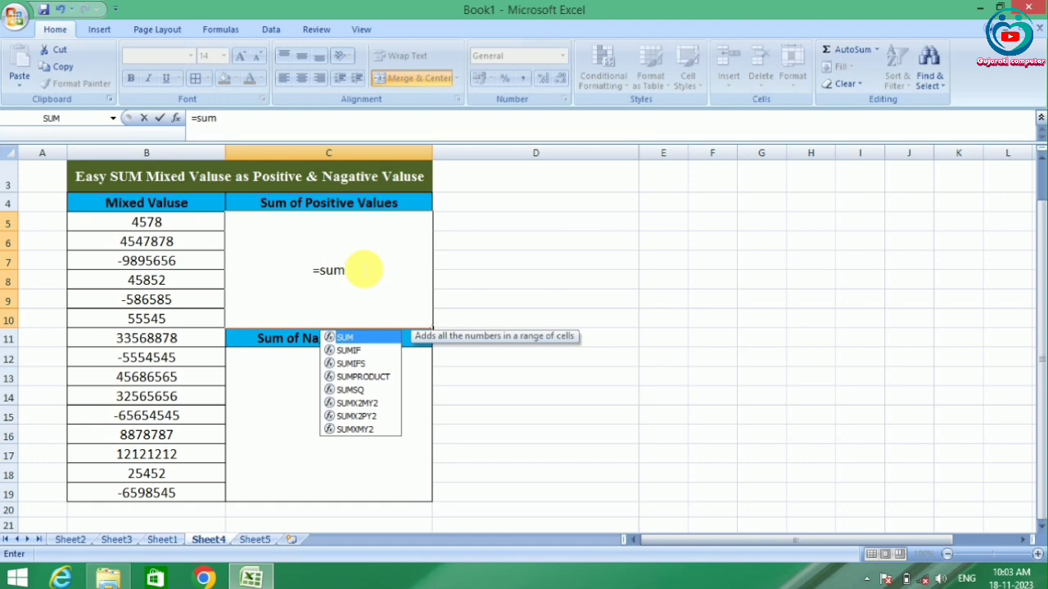
type("if")
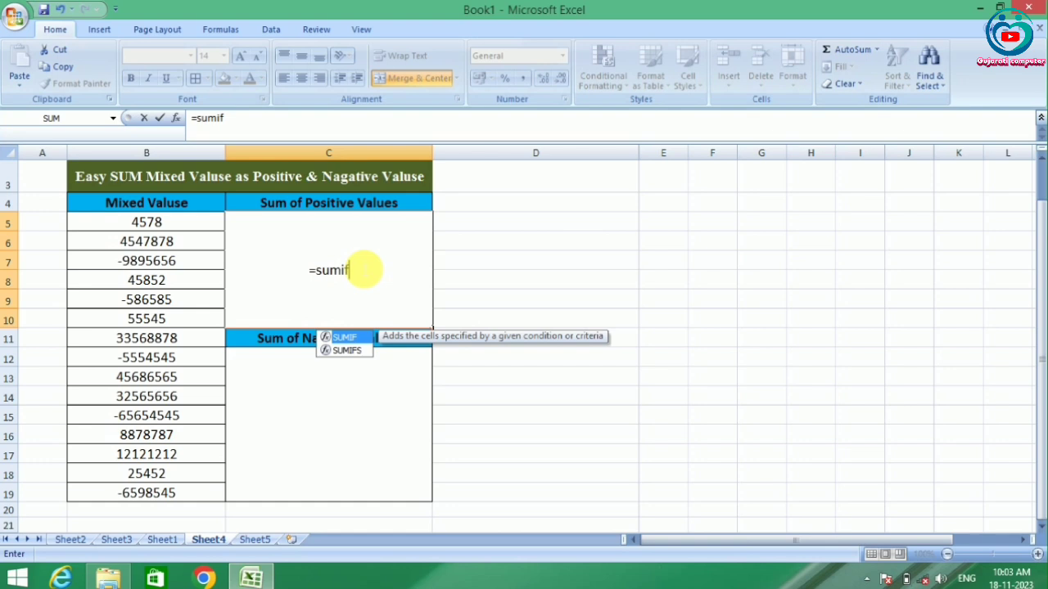
type("(")
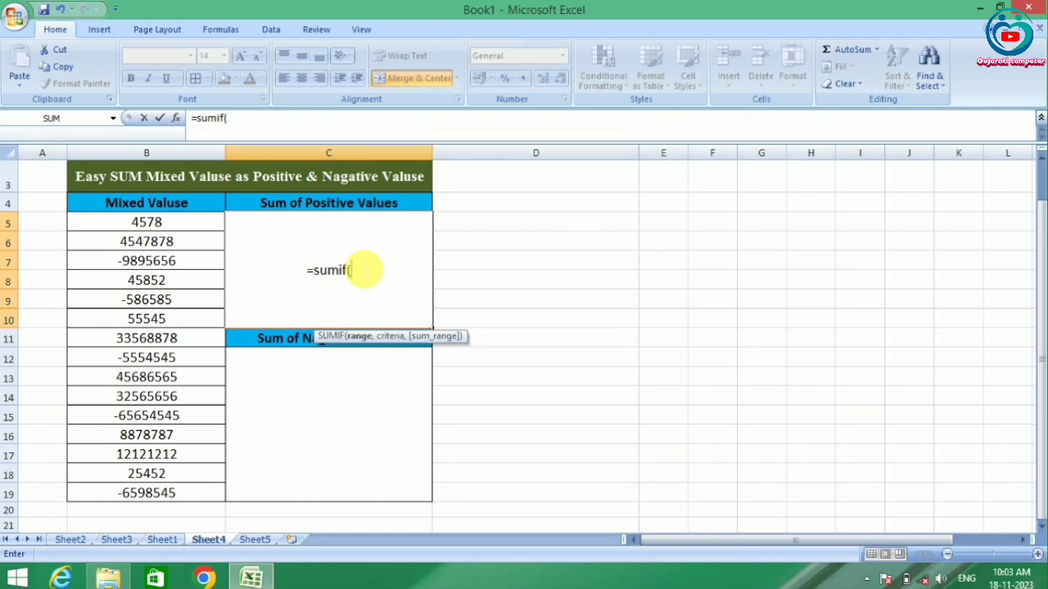
left_click(195, 227)
left_click_drag(191, 238, 193, 494)
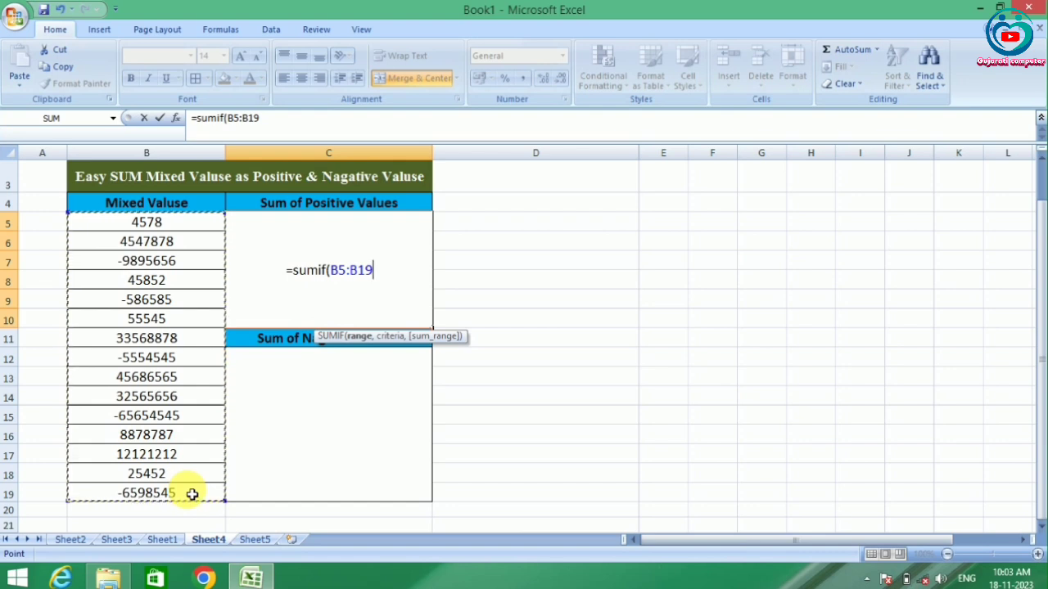
type(",")
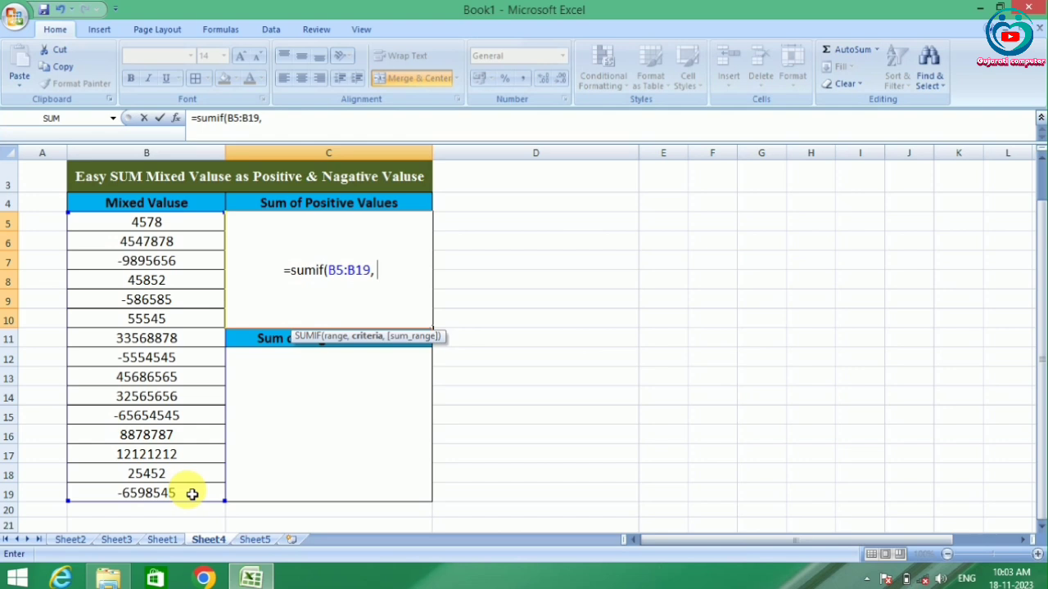
type(" \">")
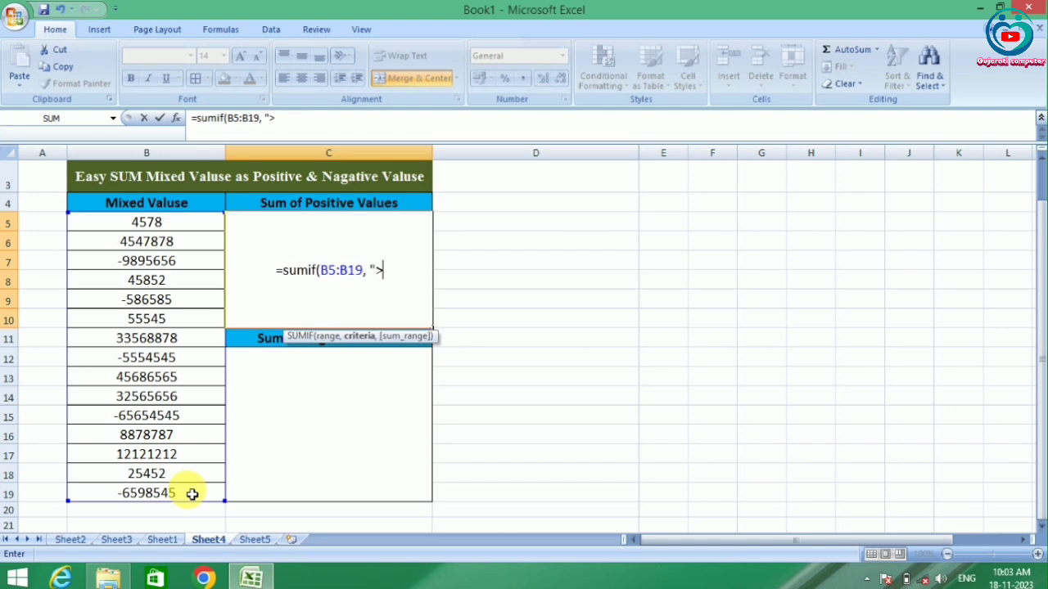
type("\"")
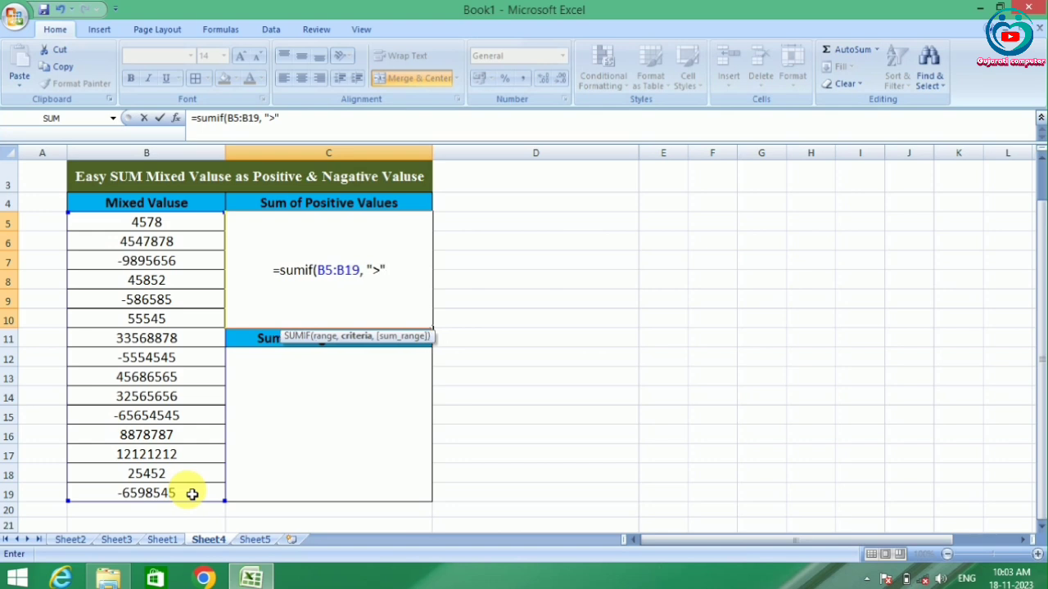
type("&")
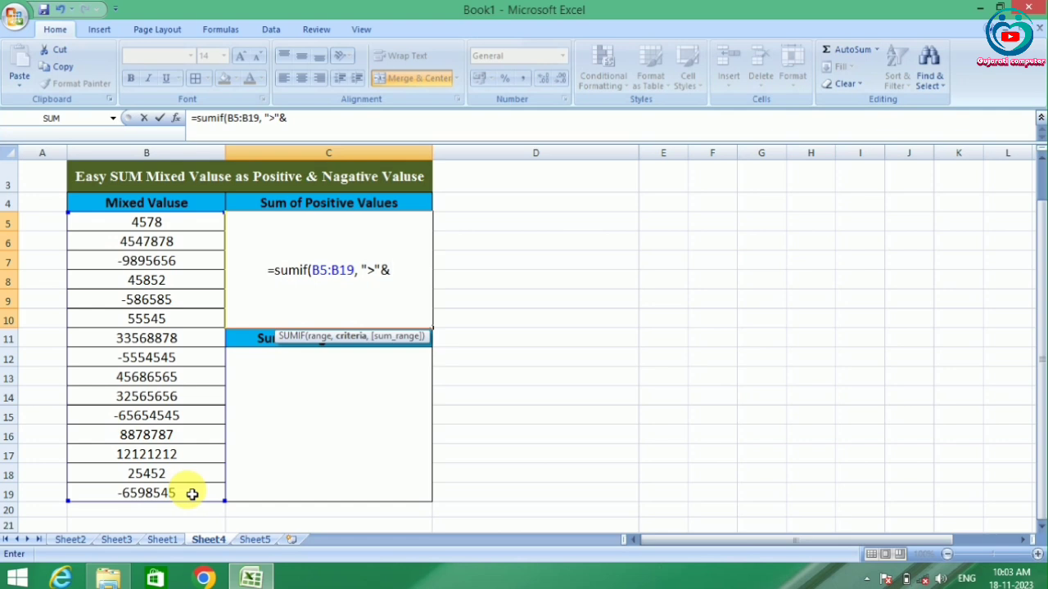
type("0")
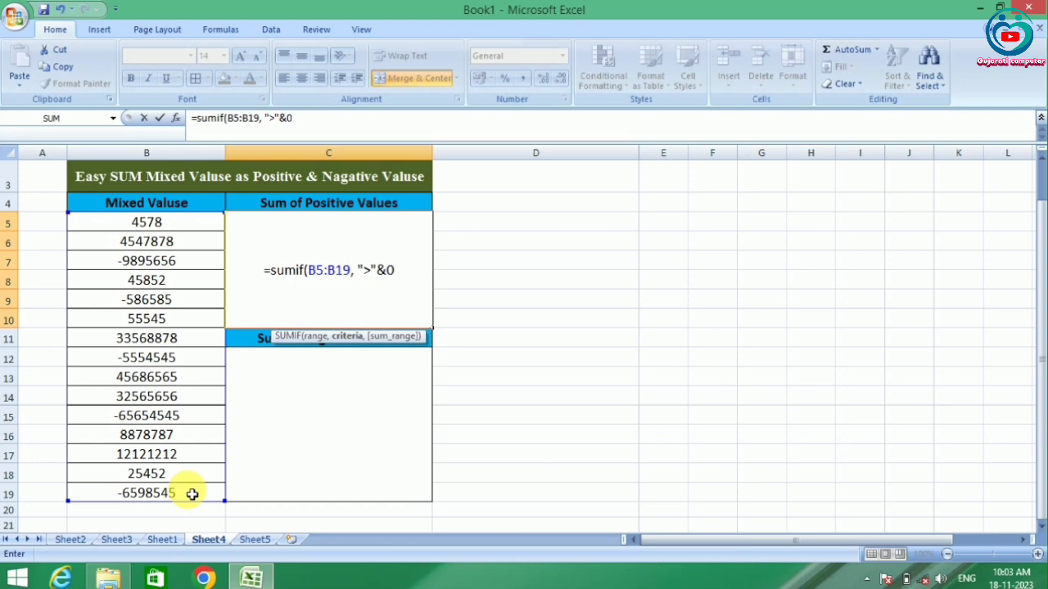
type(")")
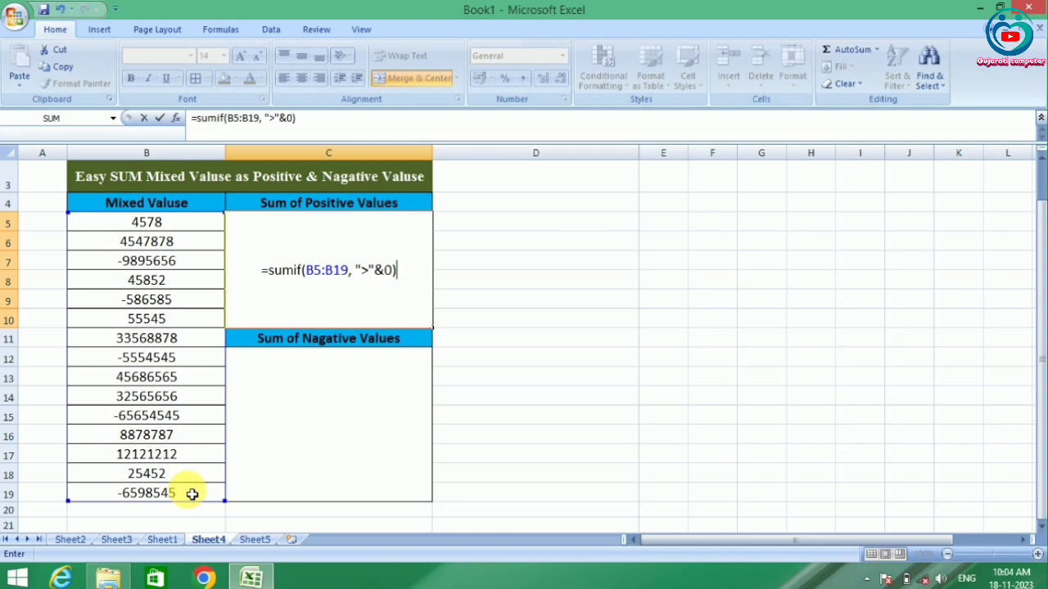
key("Return")
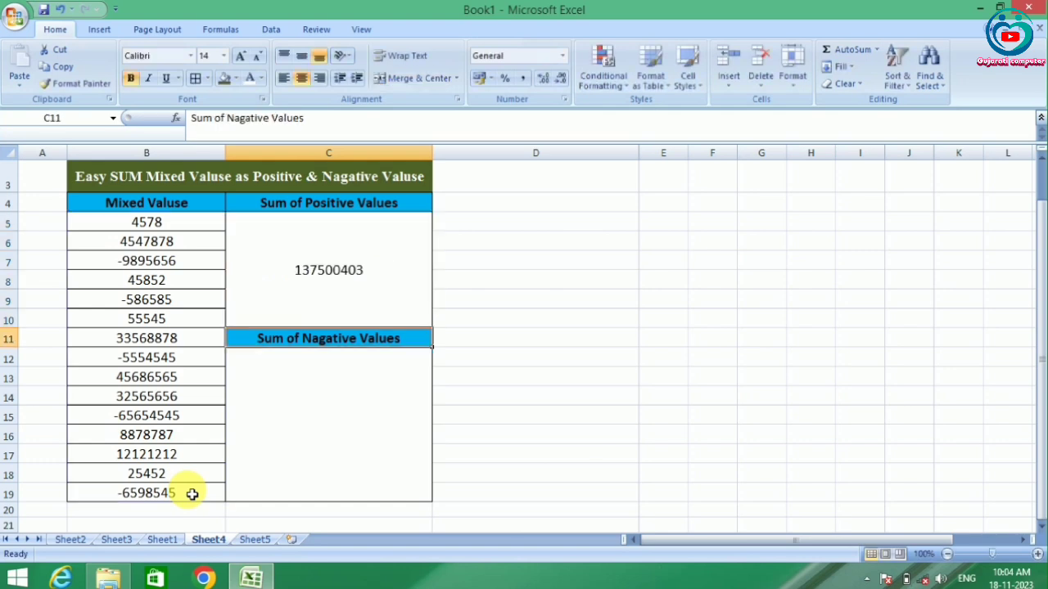
left_click(332, 300)
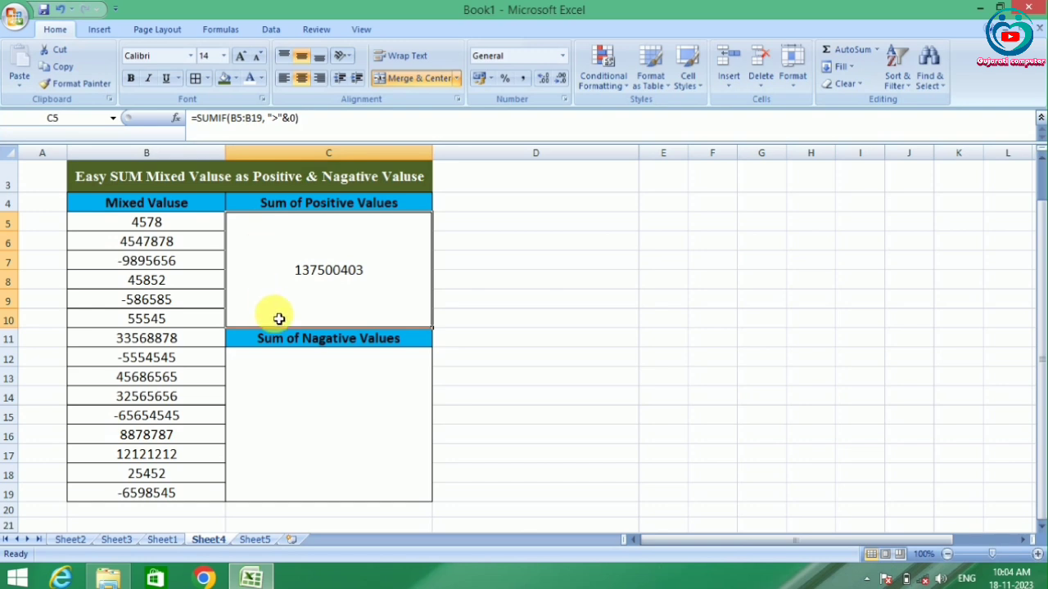
Step: Enter the formula =SUMIF(B5:B19, "<"&0) in the merged cell C12 under Sum of Nagative Values
left_click(296, 393)
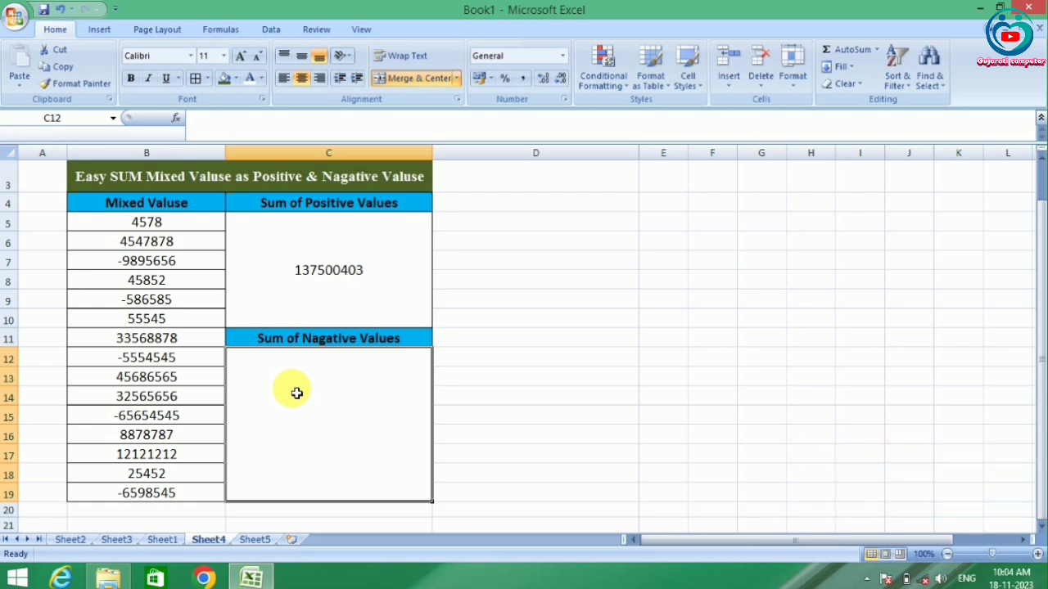
type("=")
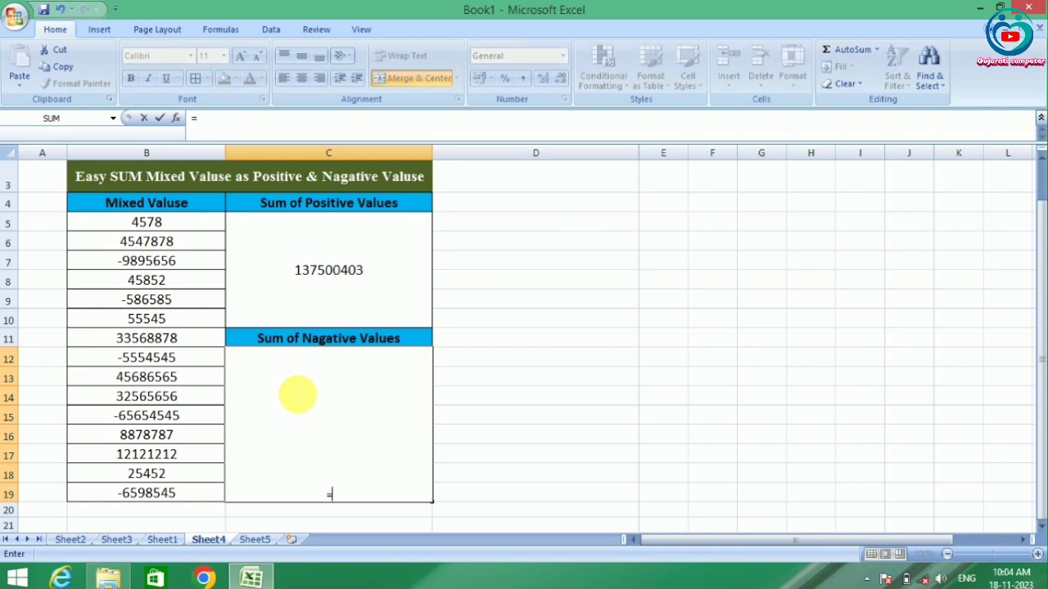
type("sum")
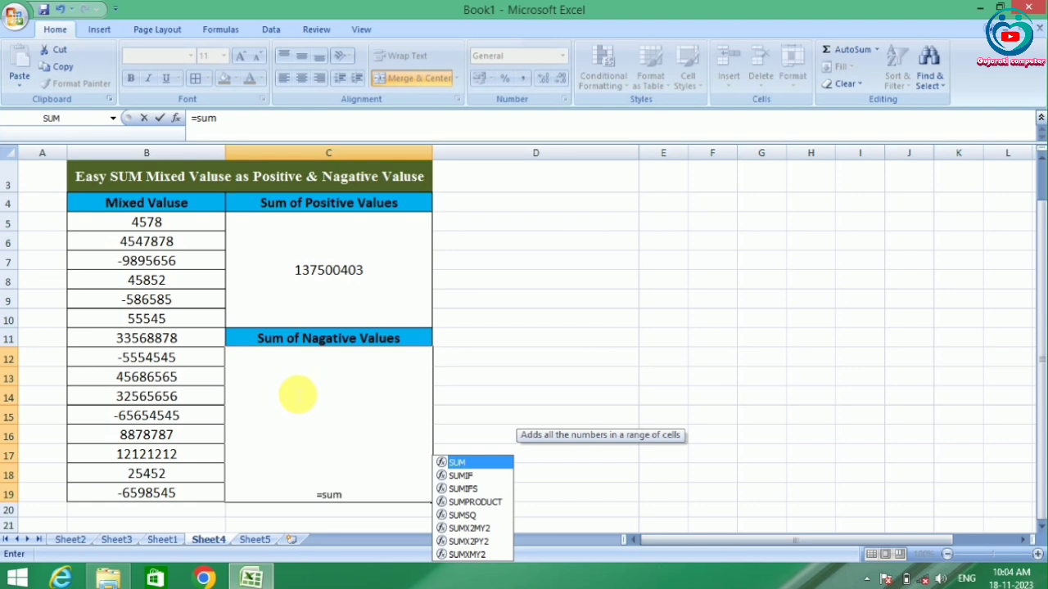
type("if(")
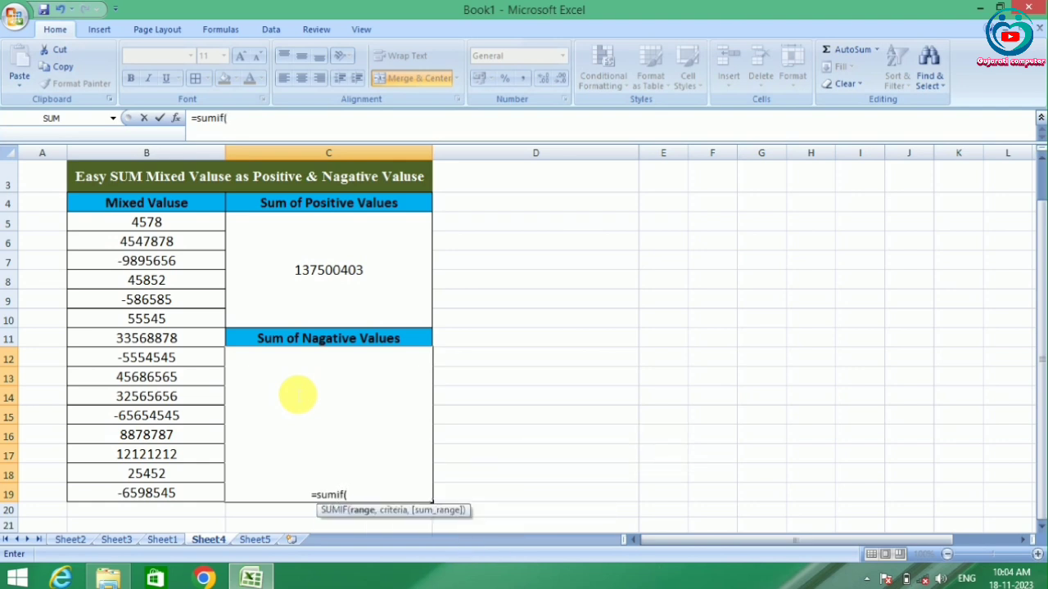
left_click(167, 222)
left_click_drag(162, 268, 182, 492)
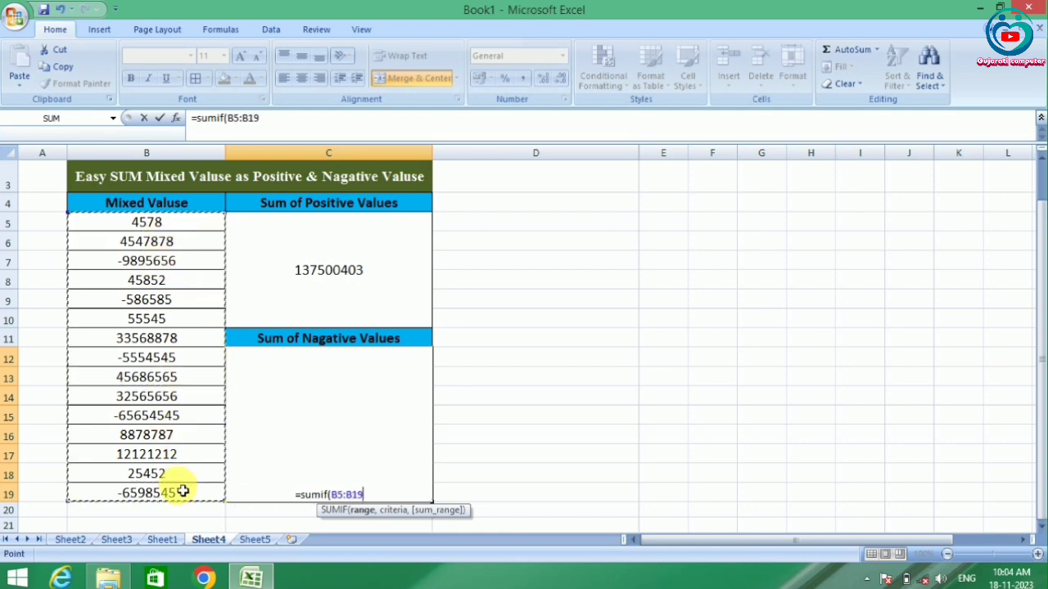
type(",")
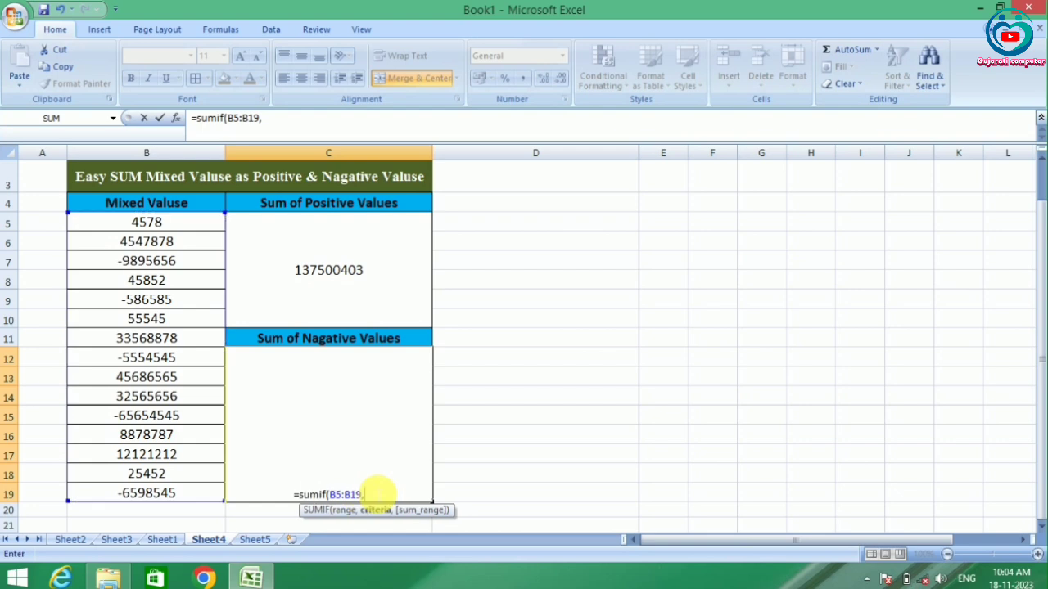
type(" \"")
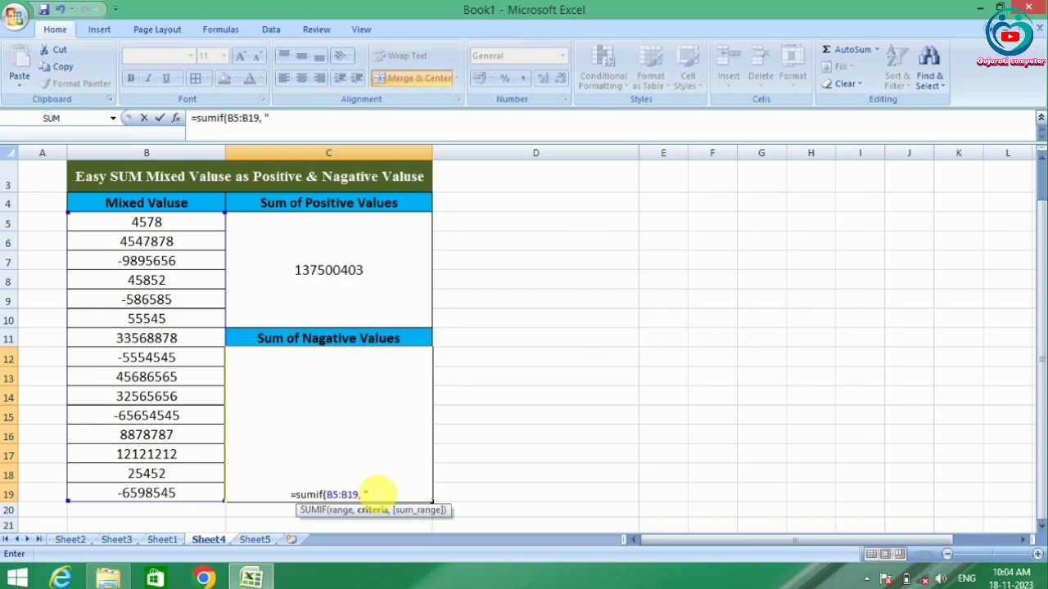
type("<")
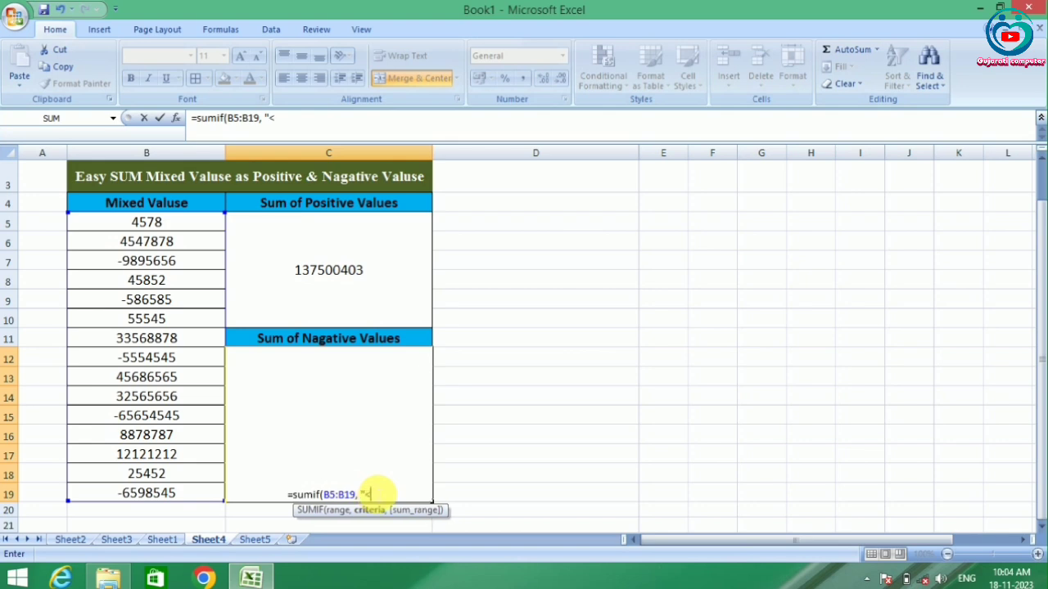
type("\"")
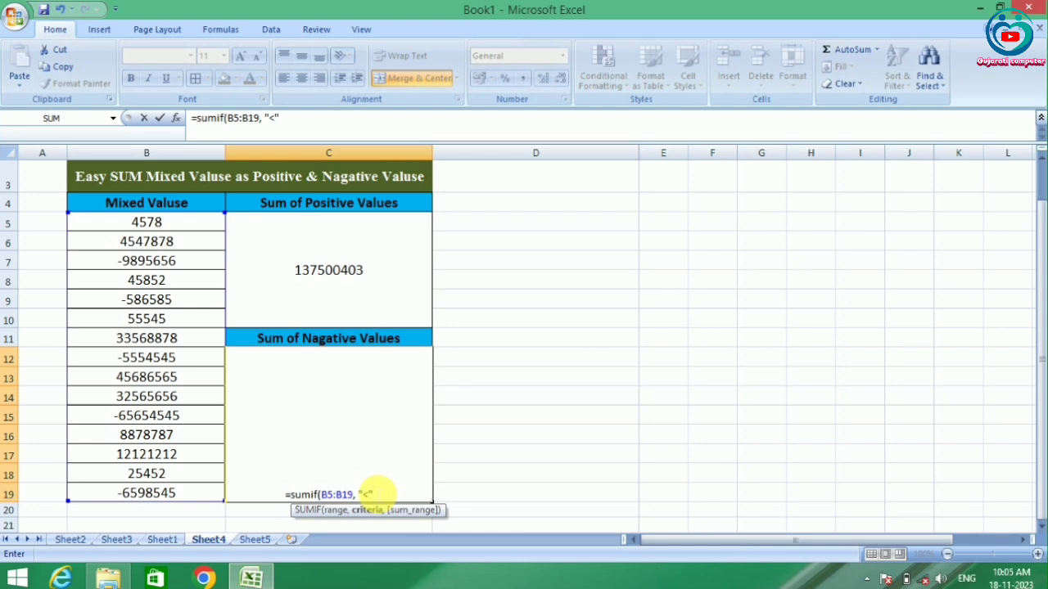
type("&")
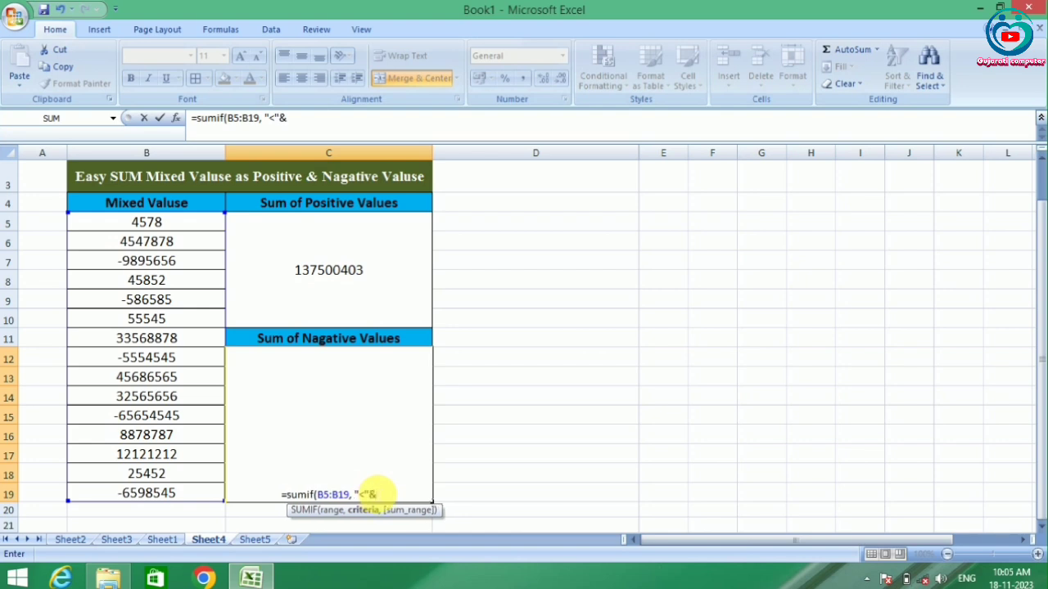
type("0")
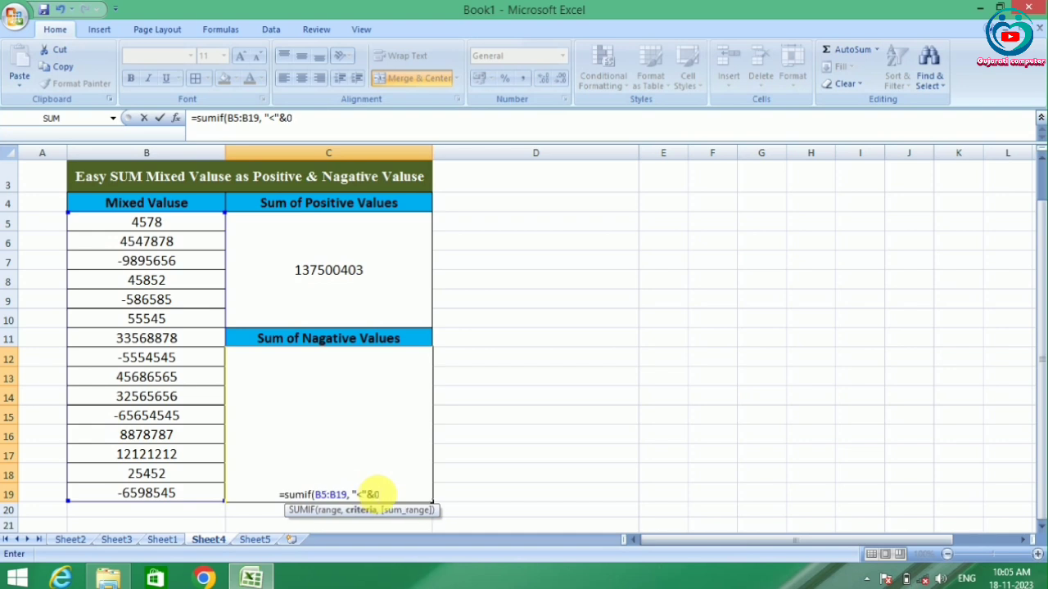
type(")")
key("Return")
Step: Middle-align the negative sum in merged cell C12 vertically and set its font size to 16
left_click(369, 491)
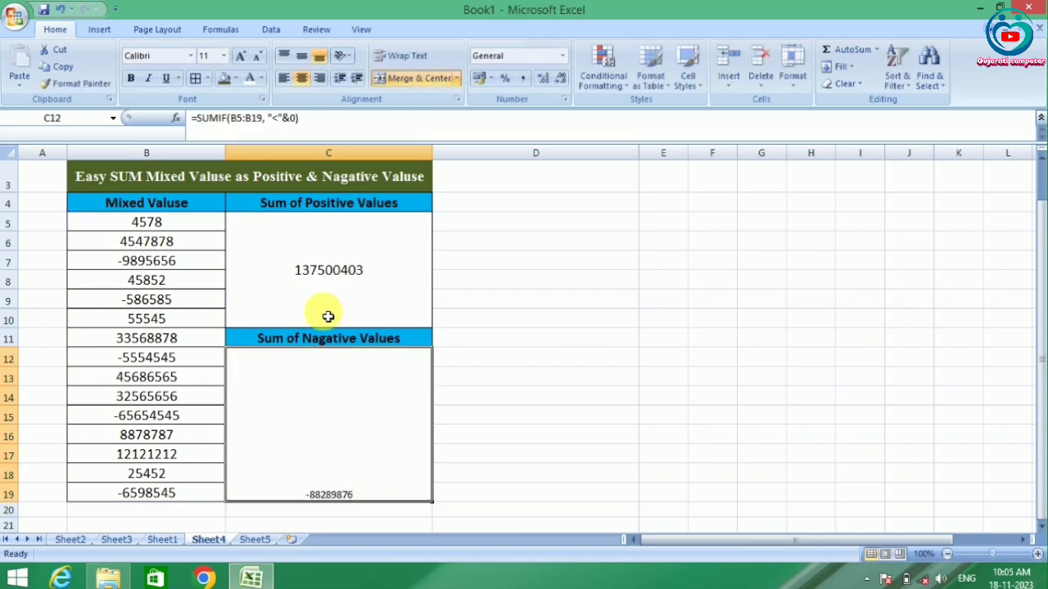
left_click(299, 57)
left_click(223, 55)
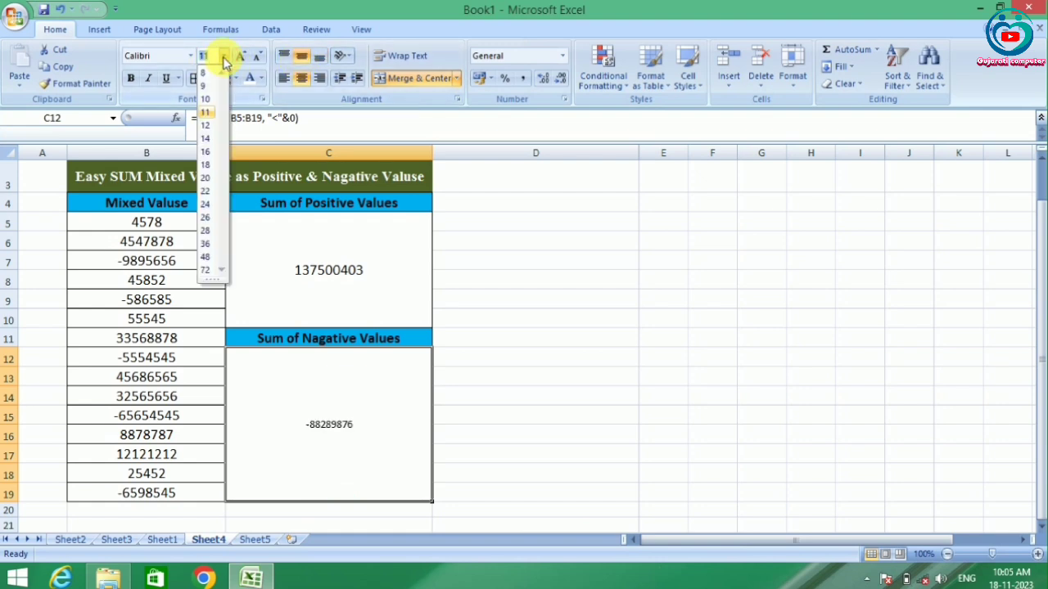
left_click(552, 342)
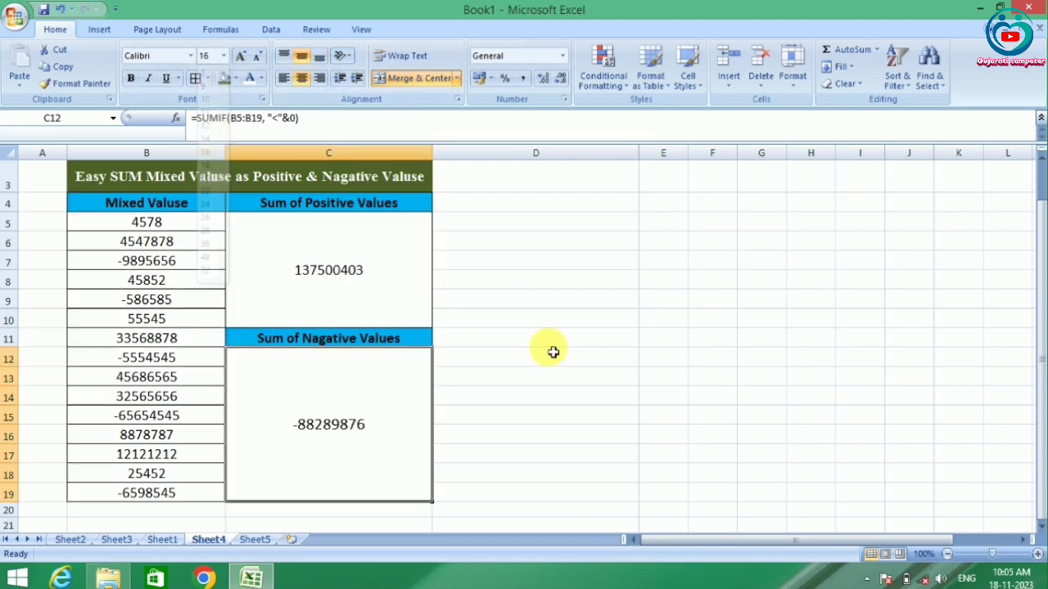
left_click(552, 342)
Step: Review the SUMIF formulas in merged cells C5 and C12 for the positive and negative sums
left_click(345, 452)
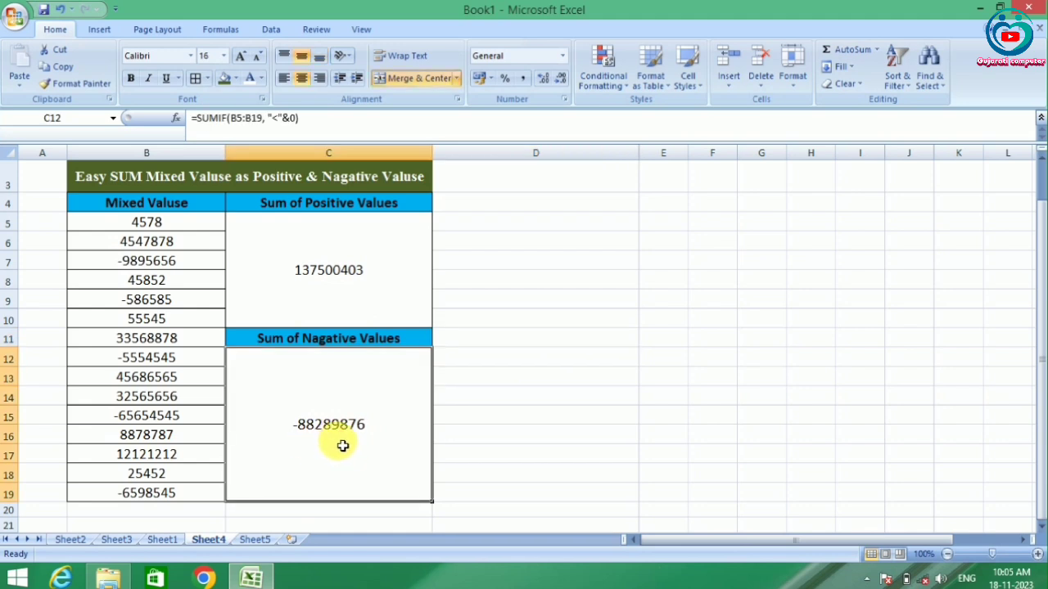
left_click(309, 284)
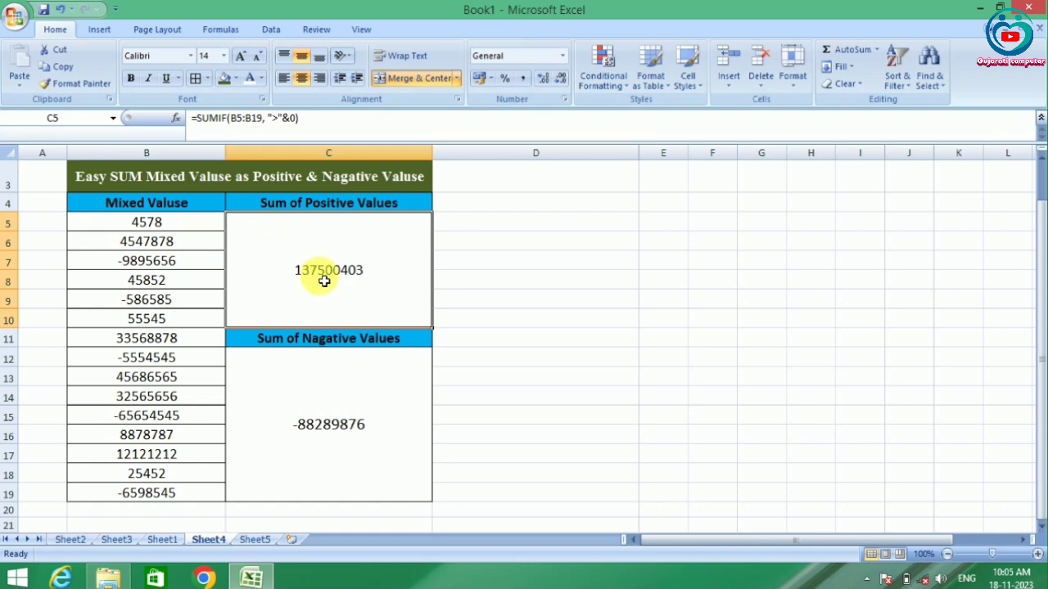
left_click(327, 415)
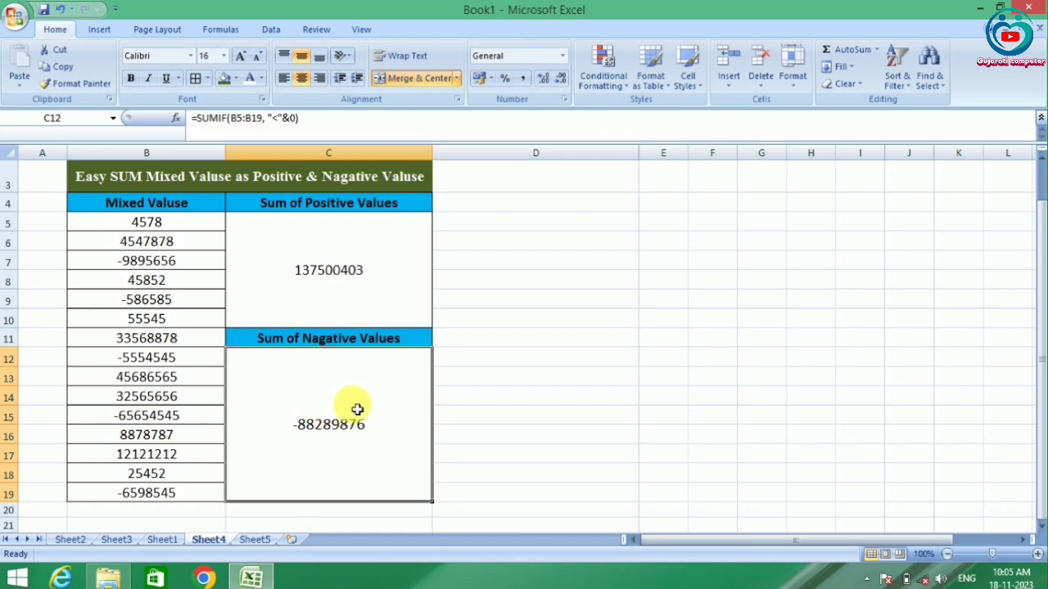